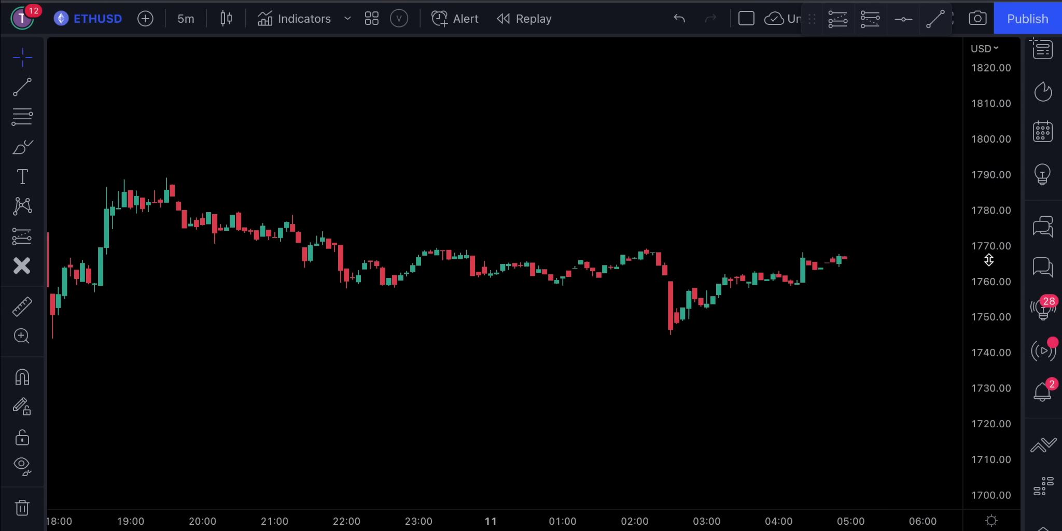
Search the indicators for "fair value gap" and add ICT Fair Value Gap [LM] to the ETHUSD chart
{"action": "left_click", "coordinate": [280, 15]}
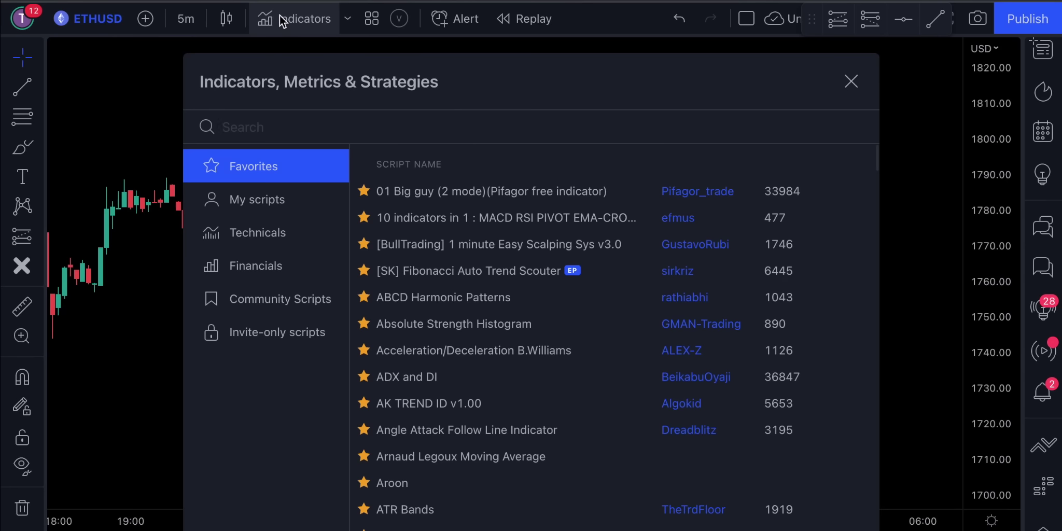
{"action": "type", "text": "fair "}
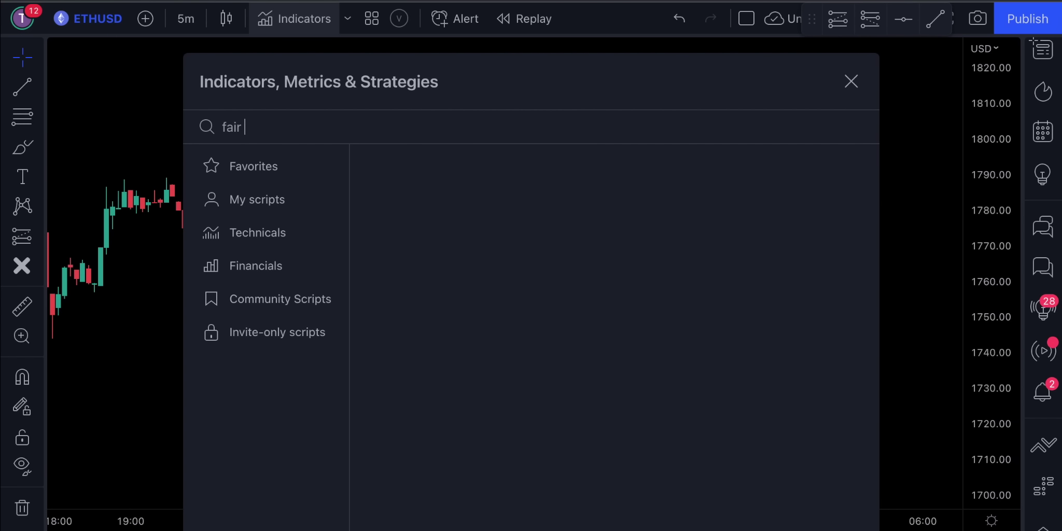
{"action": "type", "text": "value gap"}
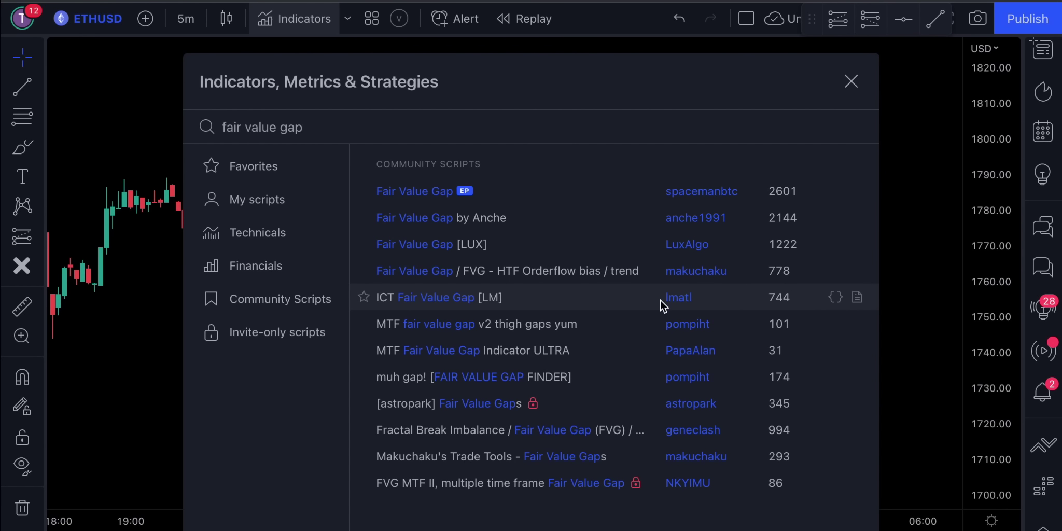
{"action": "left_click", "coordinate": [447, 305]}
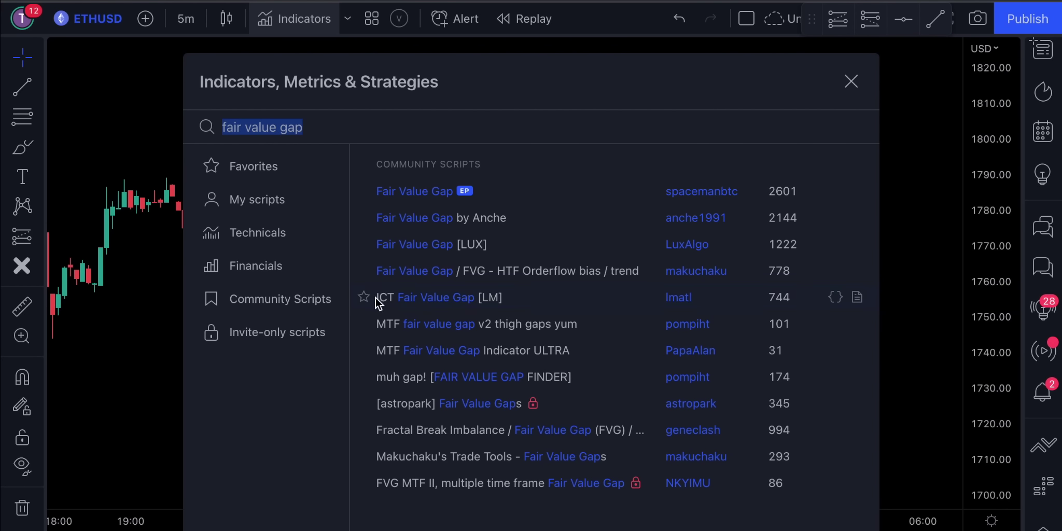
{"action": "key", "text": "Escape"}
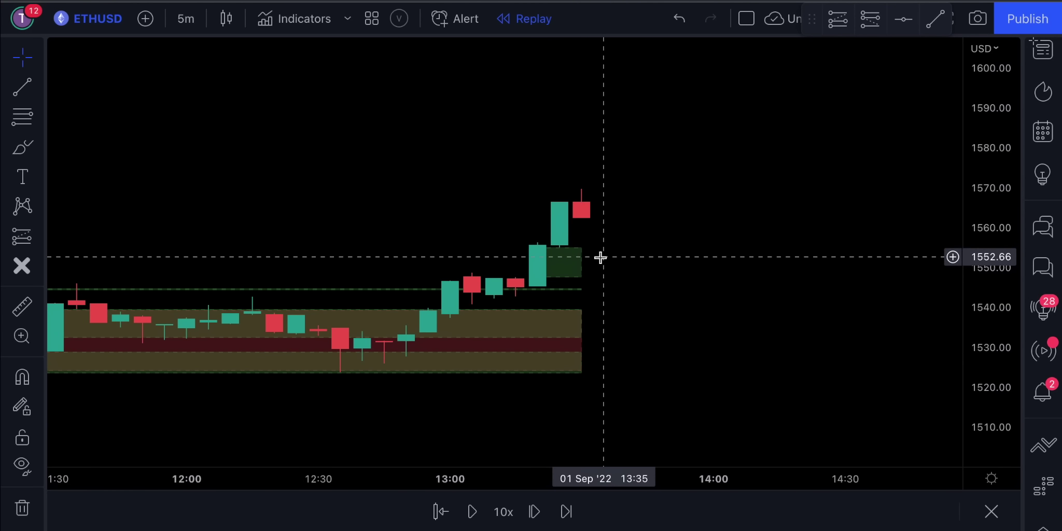
Advance the bar replay candle by candle to 14:00 on 01 Sep '22
{"action": "left_click", "coordinate": [534, 512]}
{"action": "left_click", "coordinate": [534, 512]}
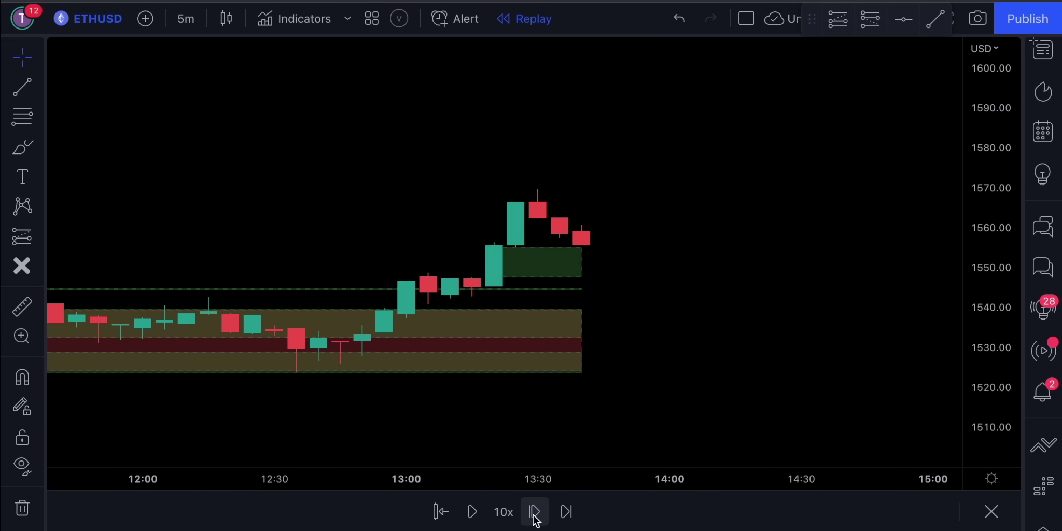
{"action": "left_click", "coordinate": [534, 512]}
{"action": "left_click", "coordinate": [534, 512]}
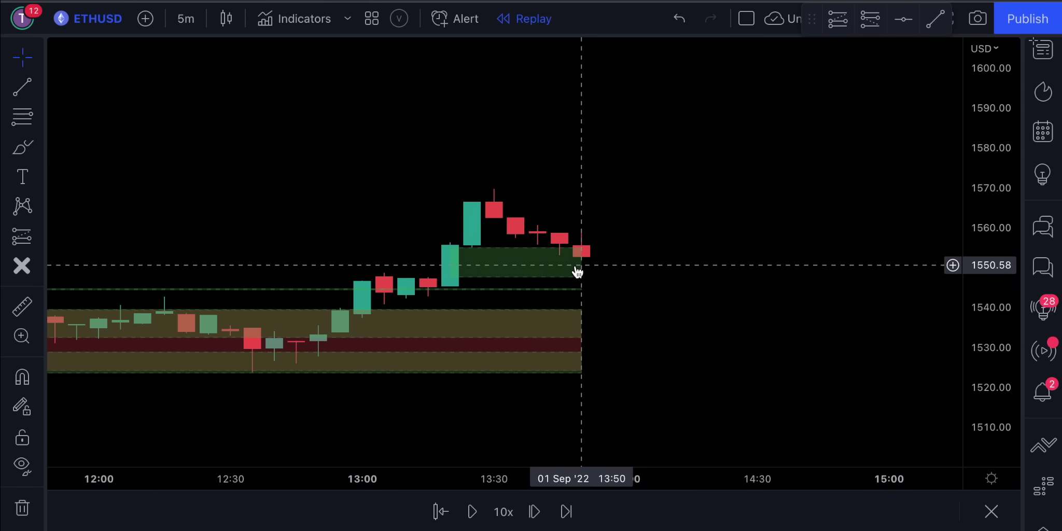
{"action": "left_click", "coordinate": [538, 512]}
{"action": "left_click", "coordinate": [538, 512]}
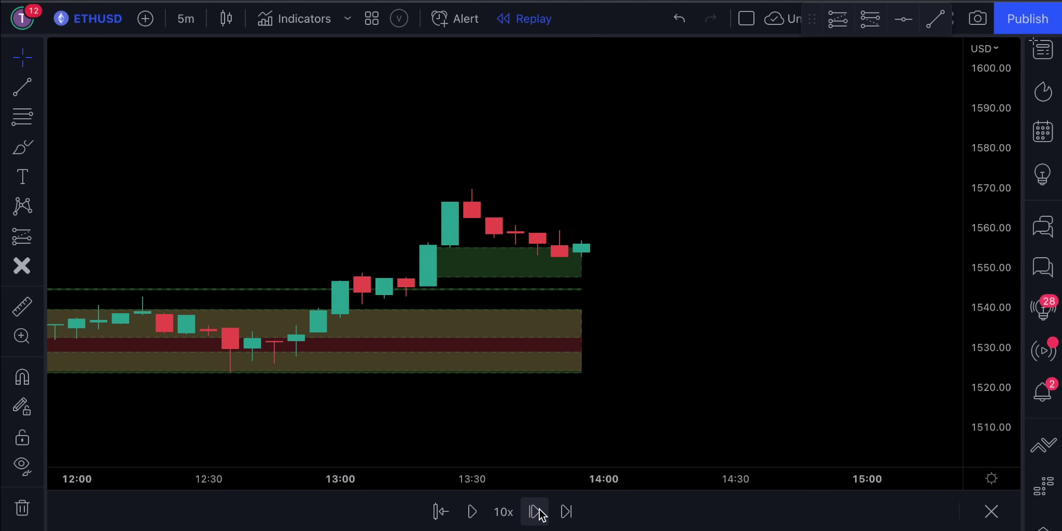
{"action": "left_click", "coordinate": [537, 512]}
{"action": "left_click", "coordinate": [537, 512]}
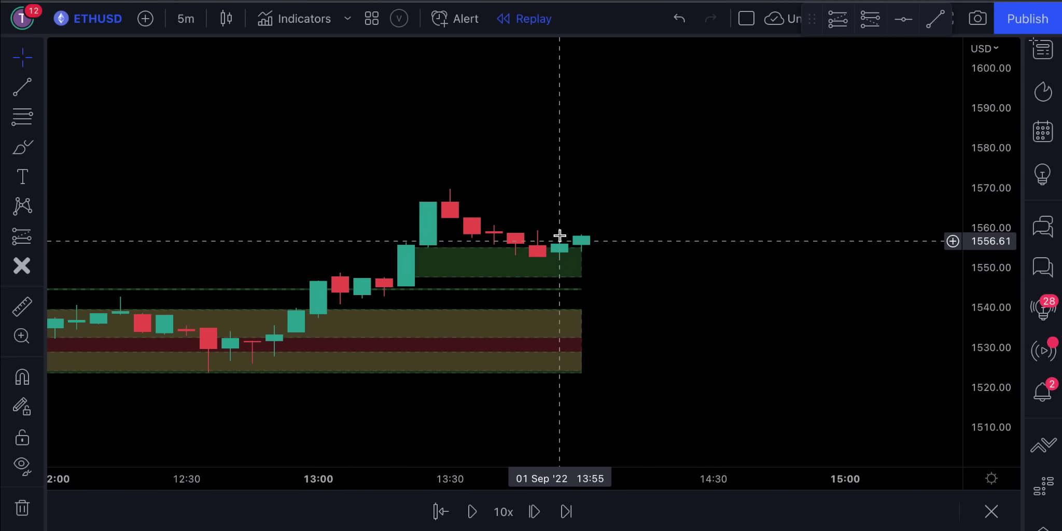
Place a long position on the 13:55 candle with entry at 1555.98, stop at 1550.58 and target at 1564.29
{"action": "left_click", "coordinate": [839, 20]}
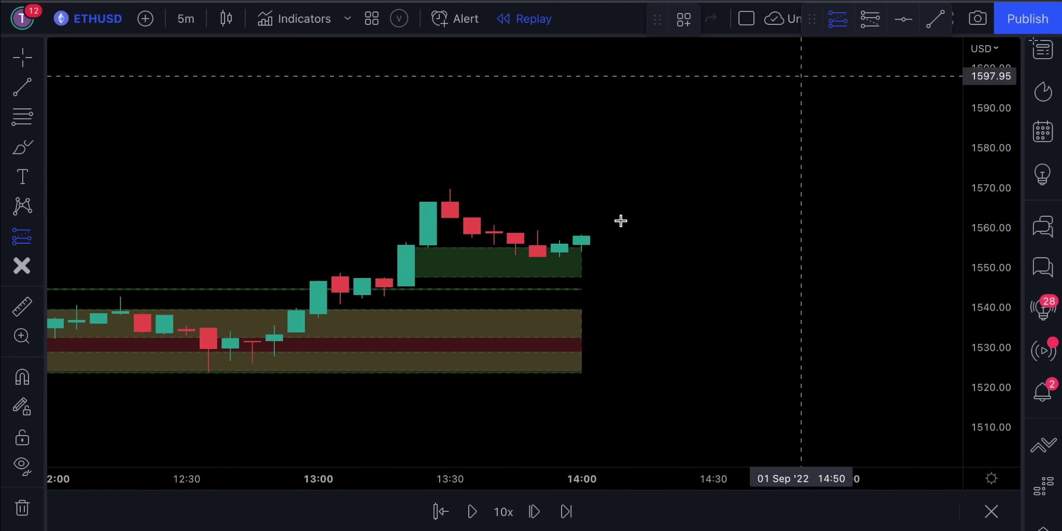
{"action": "left_click", "coordinate": [560, 244]}
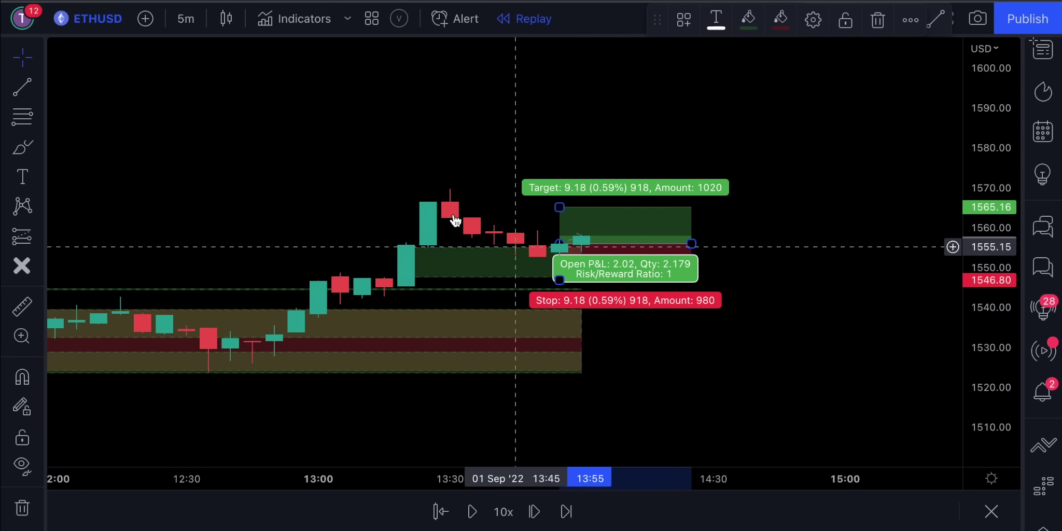
{"action": "left_click_drag", "start_coordinate": [559, 281], "coordinate": [557, 266]}
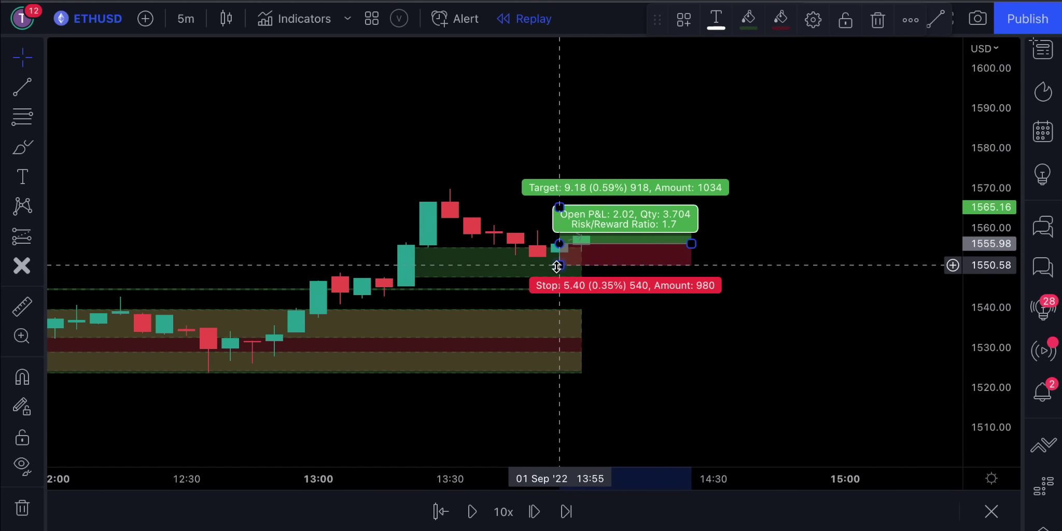
{"action": "left_click_drag", "start_coordinate": [560, 207], "coordinate": [560, 210]}
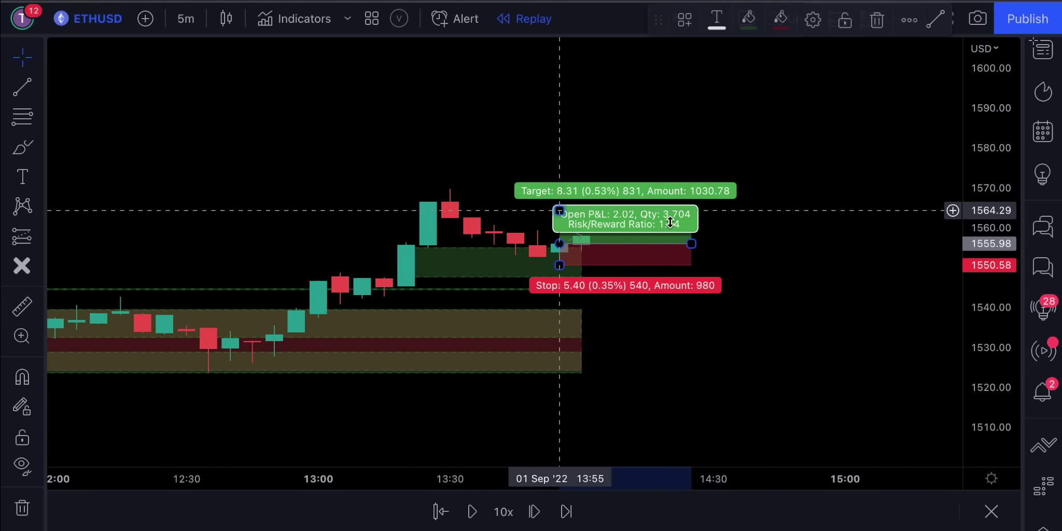
{"action": "left_click", "coordinate": [711, 368]}
Step the replay forward to the 14:20 candle to play out the trade, and delete the long position
{"action": "left_click", "coordinate": [536, 512]}
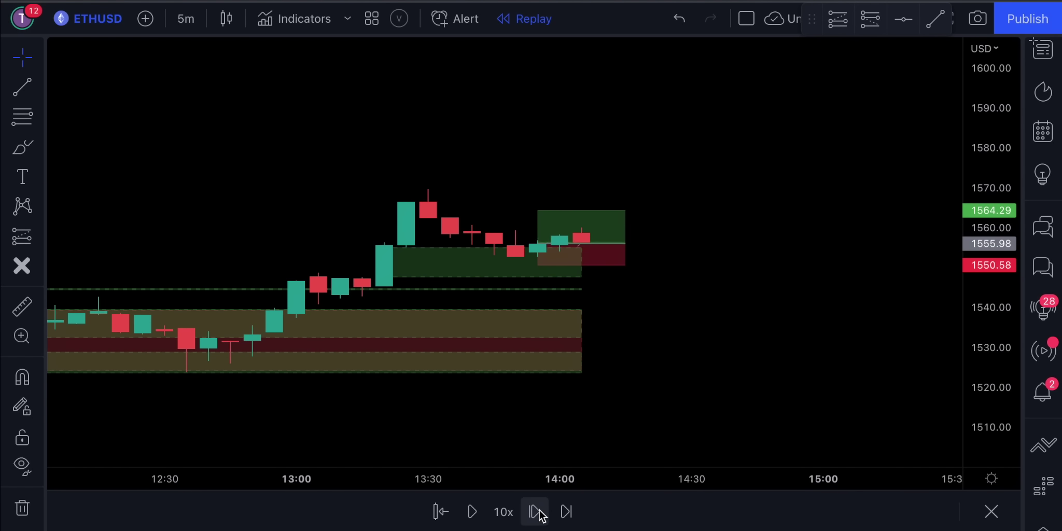
{"action": "left_click", "coordinate": [536, 512]}
{"action": "left_click", "coordinate": [536, 512]}
{"action": "left_click", "coordinate": [537, 512]}
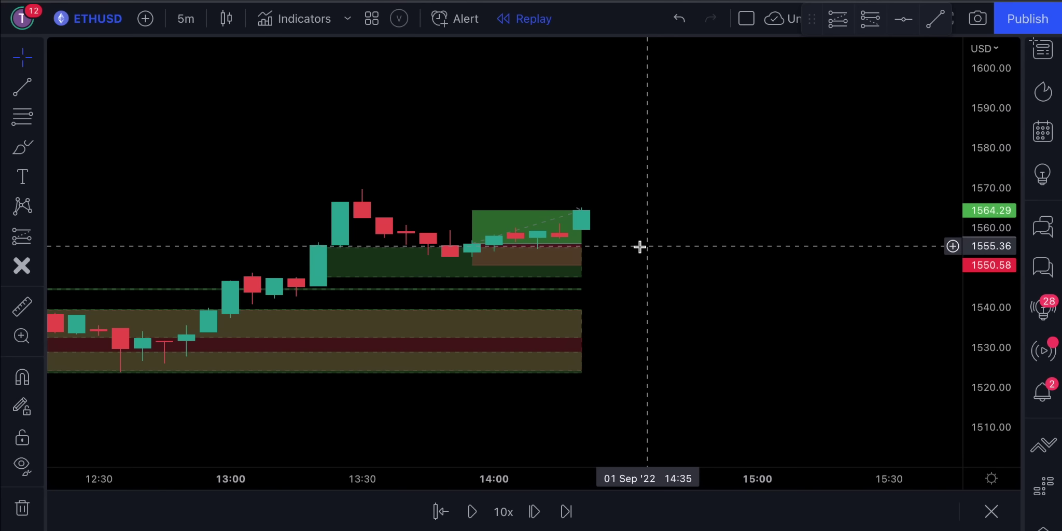
{"action": "left_click", "coordinate": [486, 232]}
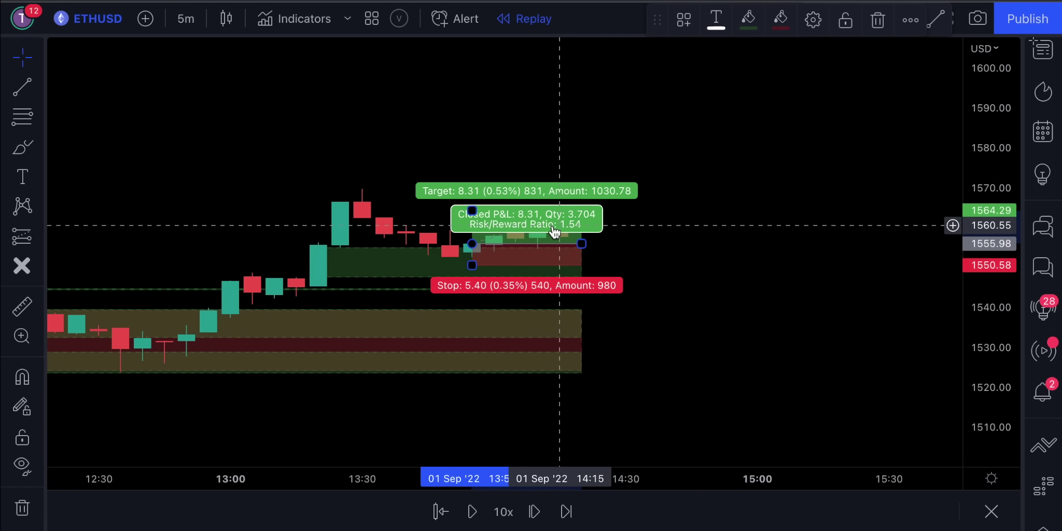
{"action": "key", "text": "Delete"}
Run the replay on and step it candle by candle to 17:45 on 01 Sep '22
{"action": "left_click", "coordinate": [472, 512]}
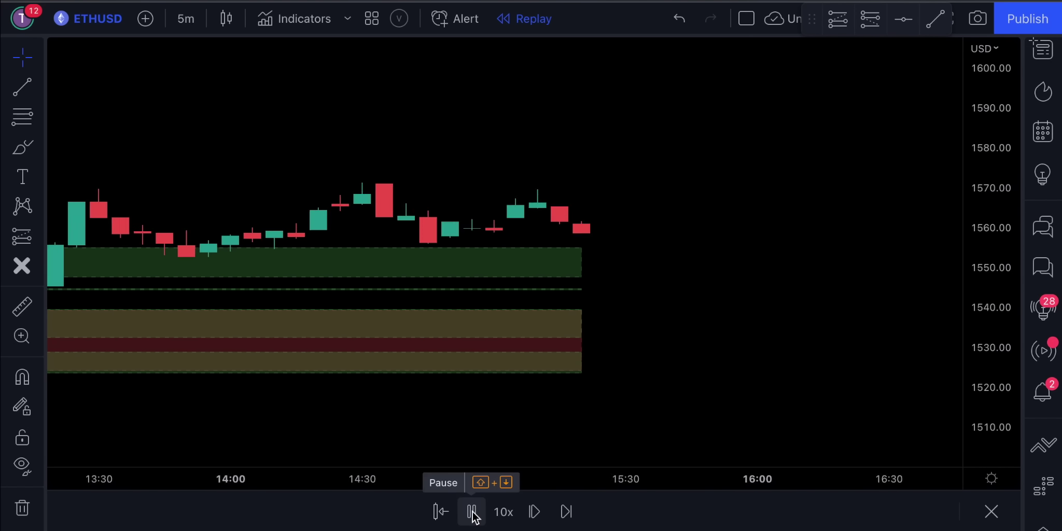
{"action": "left_click", "coordinate": [472, 512]}
{"action": "left_click", "coordinate": [534, 512]}
{"action": "left_click", "coordinate": [535, 512]}
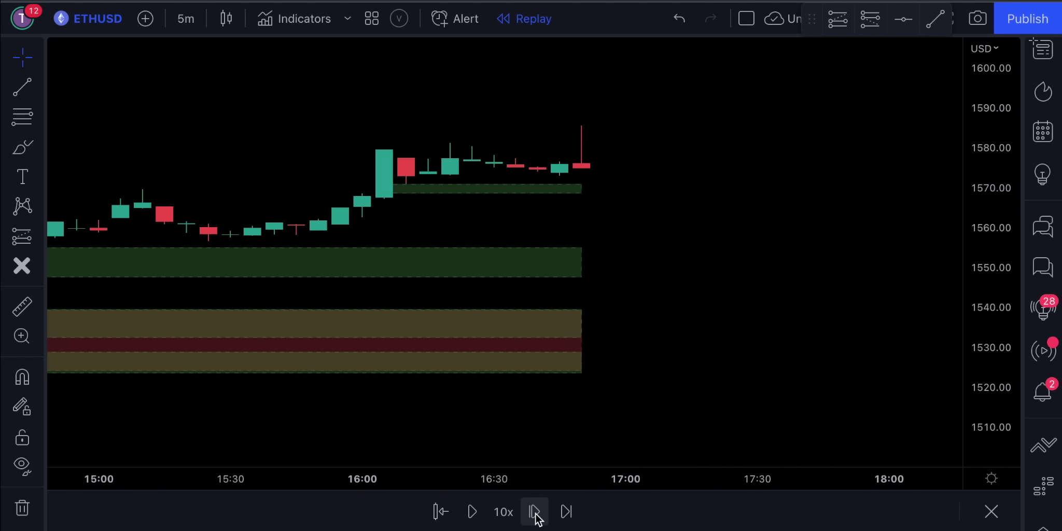
{"action": "left_click", "coordinate": [534, 512]}
{"action": "left_click", "coordinate": [535, 512]}
{"action": "left_click", "coordinate": [535, 512]}
{"action": "left_click", "coordinate": [535, 512]}
{"action": "left_click", "coordinate": [534, 512]}
{"action": "left_click", "coordinate": [534, 512]}
{"action": "left_click", "coordinate": [535, 512]}
{"action": "left_click", "coordinate": [534, 512]}
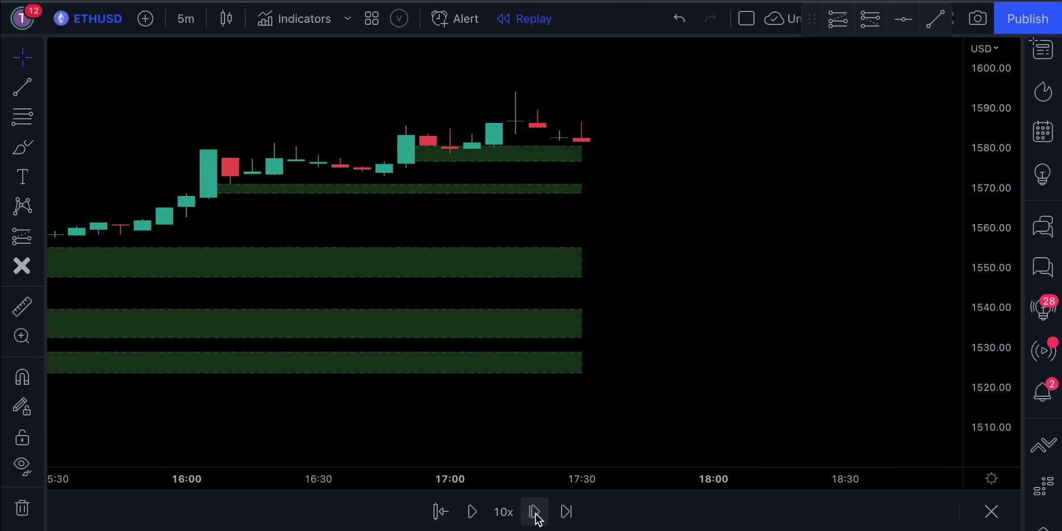
{"action": "left_click", "coordinate": [534, 512]}
{"action": "left_click", "coordinate": [534, 512]}
{"action": "left_click", "coordinate": [534, 512]}
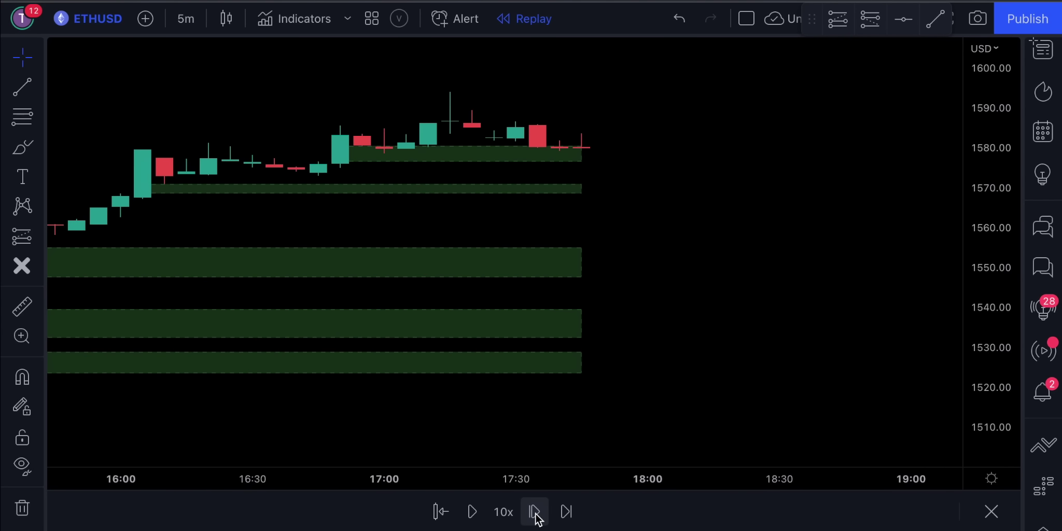
Place a long position on the 17:45 candle with entry at 1583.61, stop at 1576.83 and target at 1593.84
{"action": "left_click_drag", "start_coordinate": [991, 313], "coordinate": [1006, 253]}
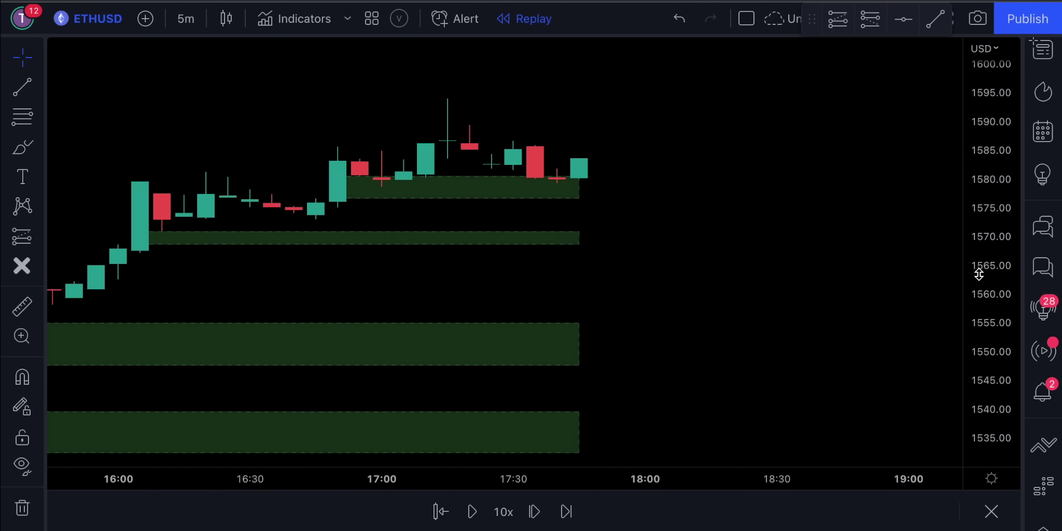
{"action": "scroll", "coordinate": [790, 272], "scroll_direction": "down", "scroll_amount": 1}
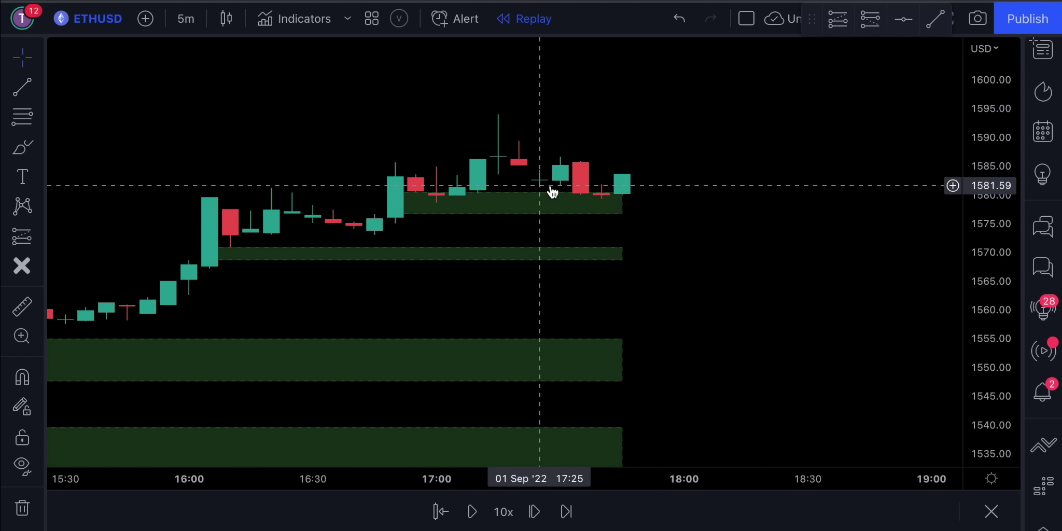
{"action": "left_click", "coordinate": [838, 19]}
{"action": "left_click_drag", "start_coordinate": [601, 189], "coordinate": [600, 229]}
{"action": "left_click_drag", "start_coordinate": [601, 148], "coordinate": [601, 131]}
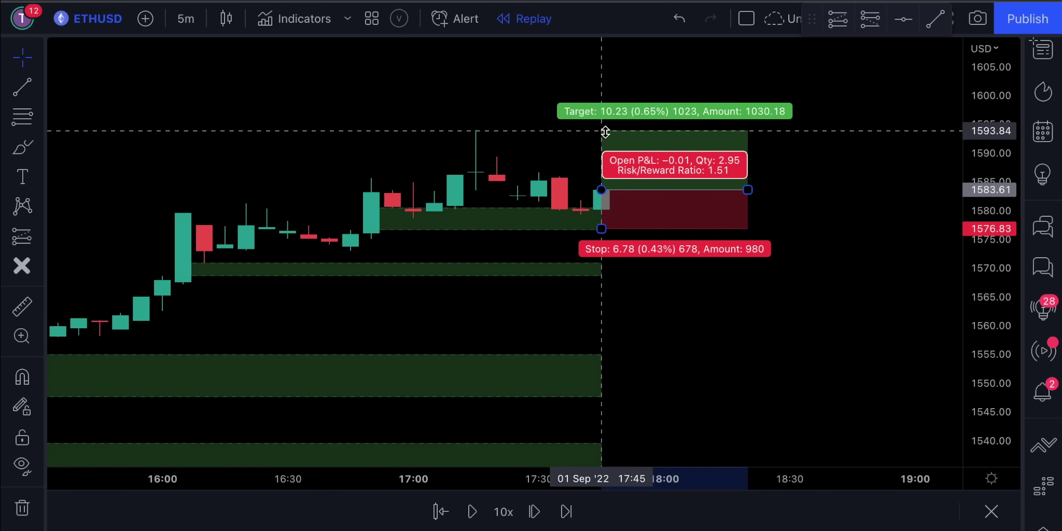
{"action": "left_click", "coordinate": [827, 213]}
Step the replay forward past the 18:00 candle to play out the second long trade
{"action": "left_click", "coordinate": [534, 512]}
{"action": "left_click", "coordinate": [535, 512]}
{"action": "left_click", "coordinate": [534, 512]}
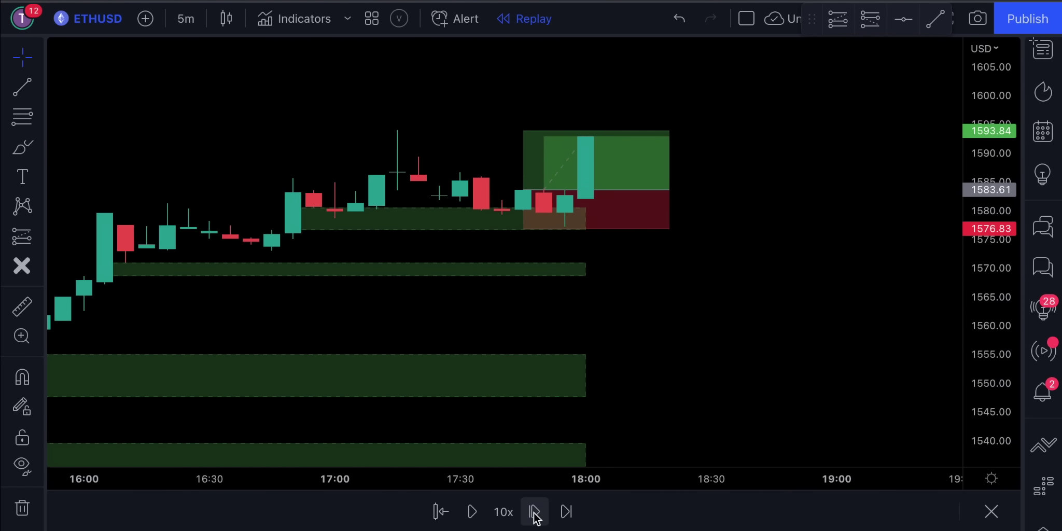
{"action": "left_click", "coordinate": [534, 512]}
{"action": "left_click", "coordinate": [534, 512]}
{"action": "left_click", "coordinate": [534, 512]}
{"action": "left_click_drag", "start_coordinate": [610, 193], "coordinate": [571, 189]}
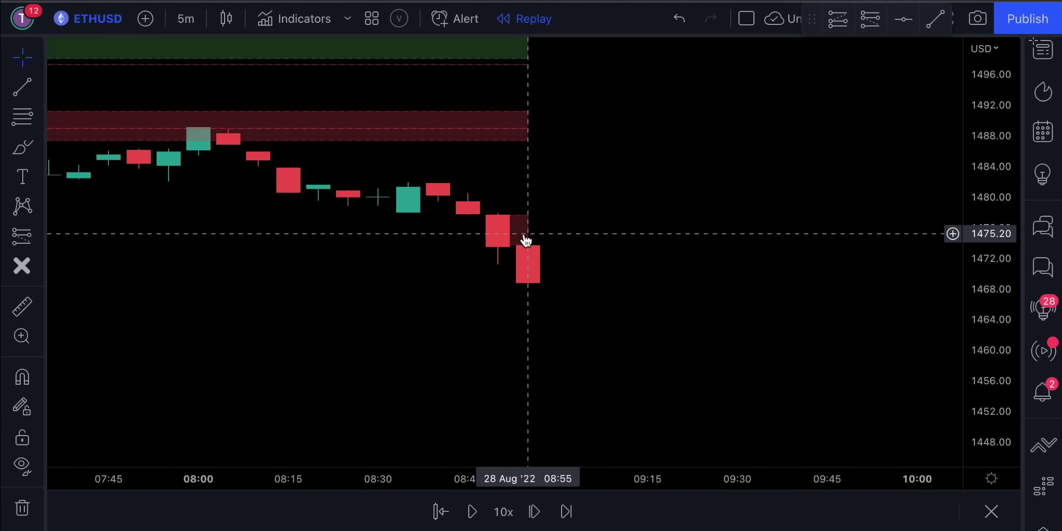
Advance the 28 Aug '22 replay candle by candle from 08:55 to 09:25
{"action": "left_click_drag", "start_coordinate": [605, 244], "coordinate": [547, 208]}
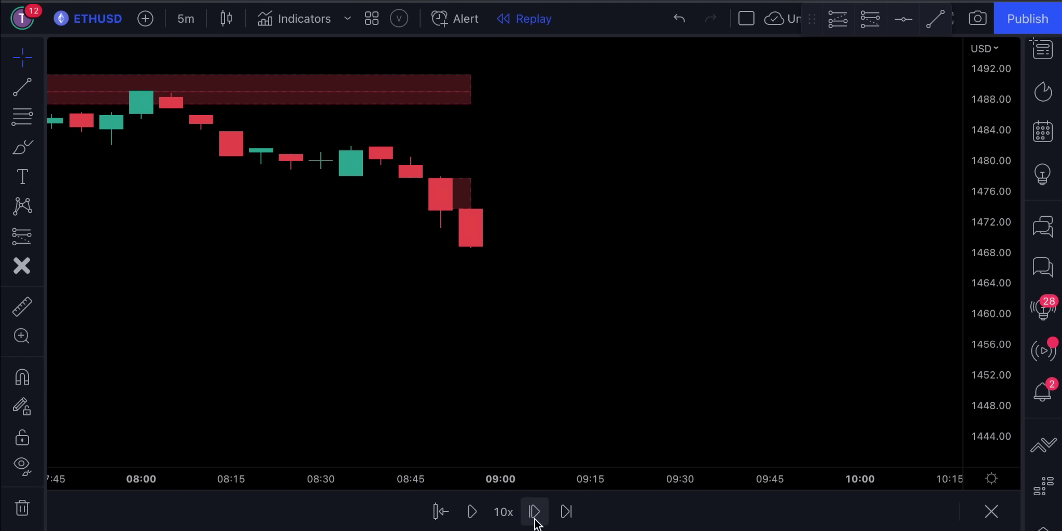
{"action": "left_click", "coordinate": [534, 512]}
{"action": "left_click", "coordinate": [535, 512]}
{"action": "left_click", "coordinate": [534, 511]}
{"action": "left_click", "coordinate": [535, 512]}
{"action": "left_click", "coordinate": [535, 512]}
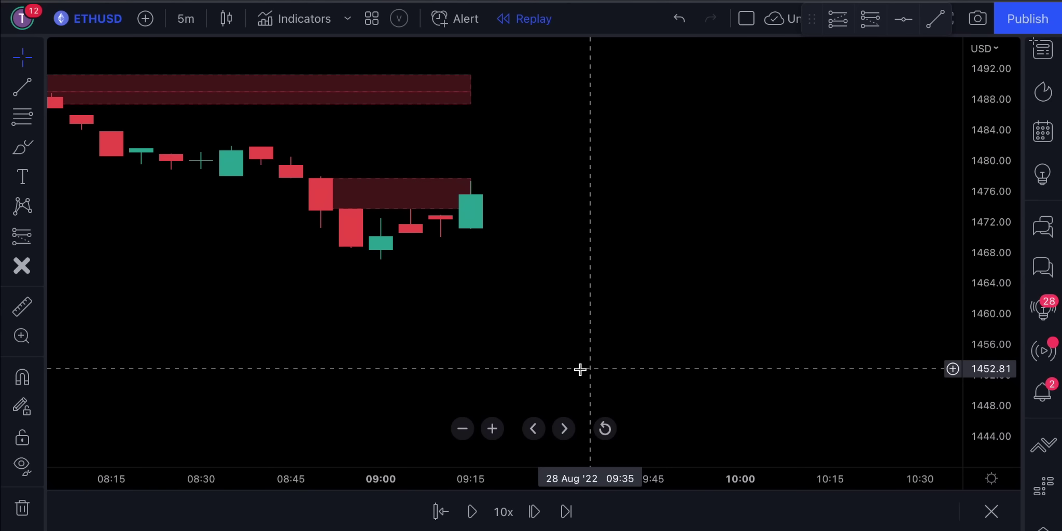
{"action": "left_click", "coordinate": [534, 512]}
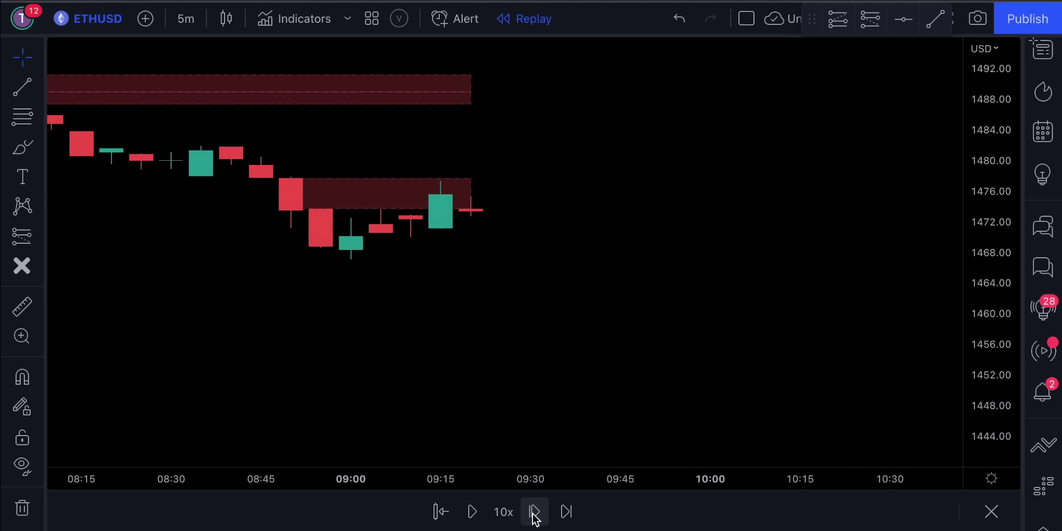
{"action": "left_click", "coordinate": [534, 512]}
Place a short position on the 09:25 candle with entry at 1471.63, stop at 1479.52 and target at 1459.94
{"action": "left_click", "coordinate": [869, 19]}
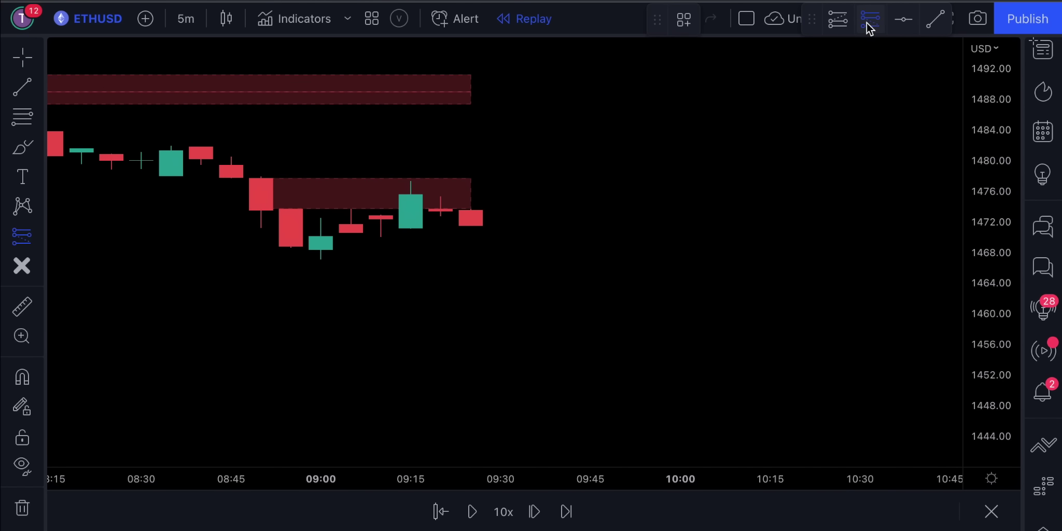
{"action": "left_click", "coordinate": [470, 225]}
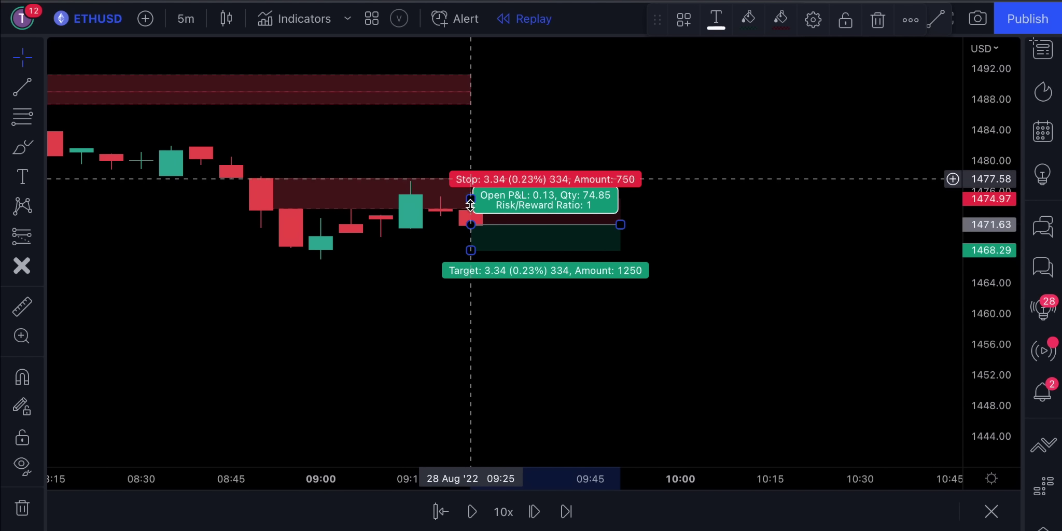
{"action": "left_click_drag", "start_coordinate": [471, 200], "coordinate": [475, 165]}
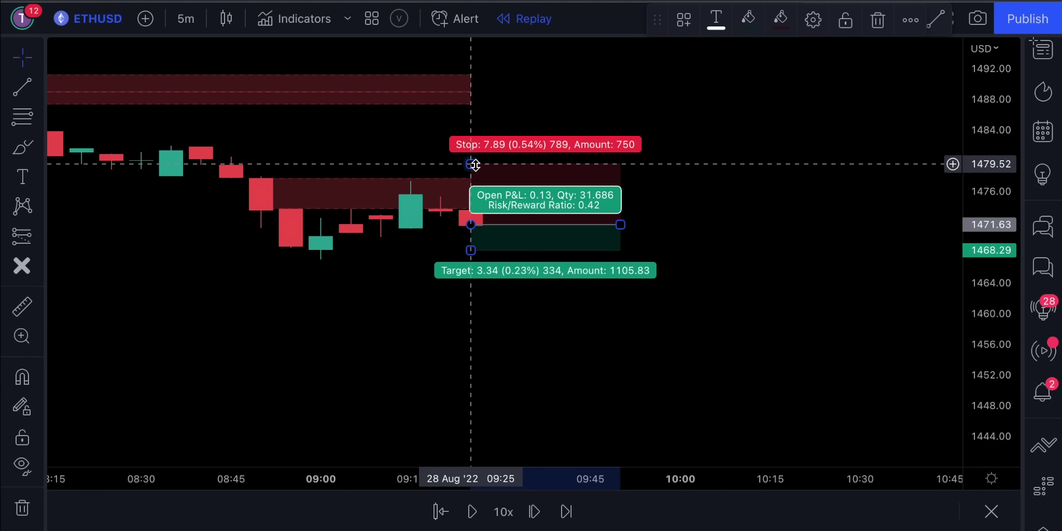
{"action": "left_click_drag", "start_coordinate": [471, 250], "coordinate": [475, 315]}
Step the replay forward to the 10:25 candle and review how the short trade plays out
{"action": "left_click", "coordinate": [534, 512]}
{"action": "left_click", "coordinate": [534, 512]}
{"action": "left_click", "coordinate": [534, 512]}
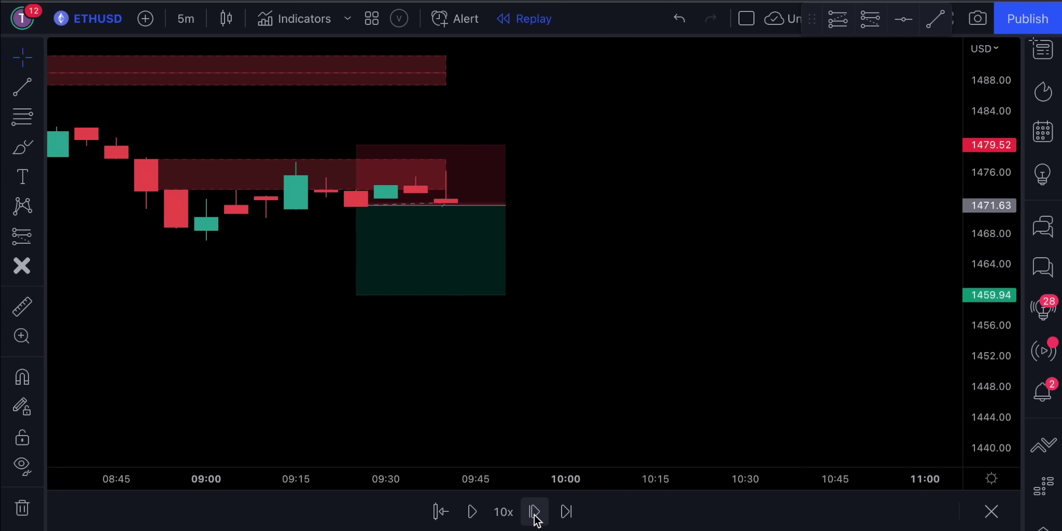
{"action": "left_click", "coordinate": [534, 512]}
{"action": "double_click", "coordinate": [535, 512]}
{"action": "double_click", "coordinate": [534, 511]}
{"action": "left_click", "coordinate": [534, 512]}
{"action": "double_click", "coordinate": [534, 512]}
{"action": "left_click", "coordinate": [535, 512]}
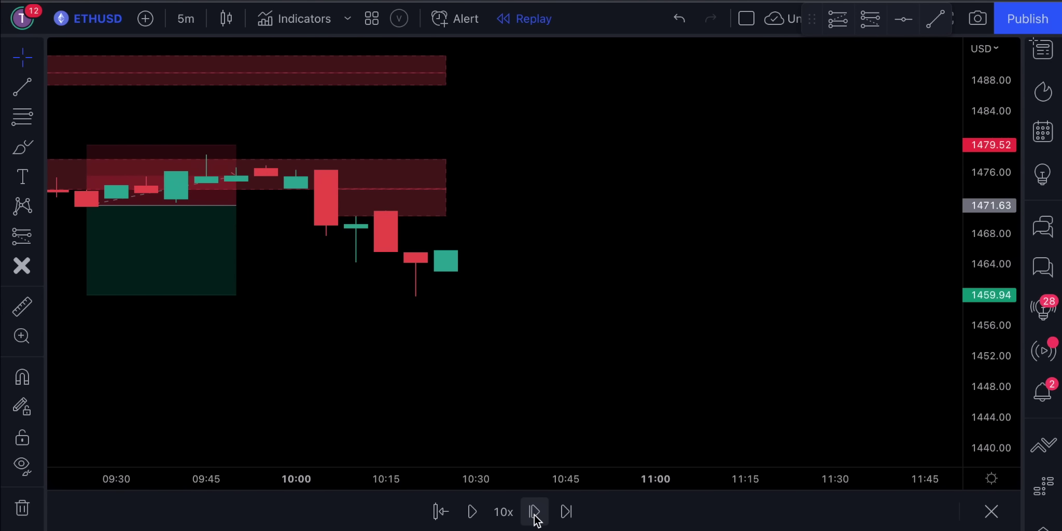
{"action": "left_click_drag", "start_coordinate": [284, 206], "coordinate": [462, 218]}
{"action": "left_click", "coordinate": [538, 306]}
Place a short position on the 28 Aug '22 06:45 candle with entry at 1488.44, stop at 1492.08 and target at 1482.90
{"action": "scroll", "coordinate": [567, 386], "scroll_direction": "left", "scroll_amount": 5}
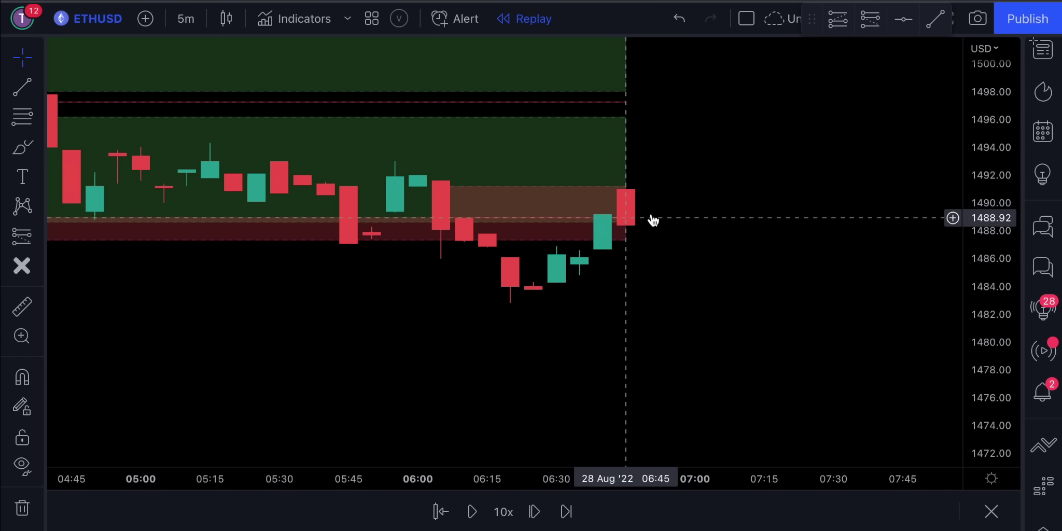
{"action": "left_click", "coordinate": [871, 19]}
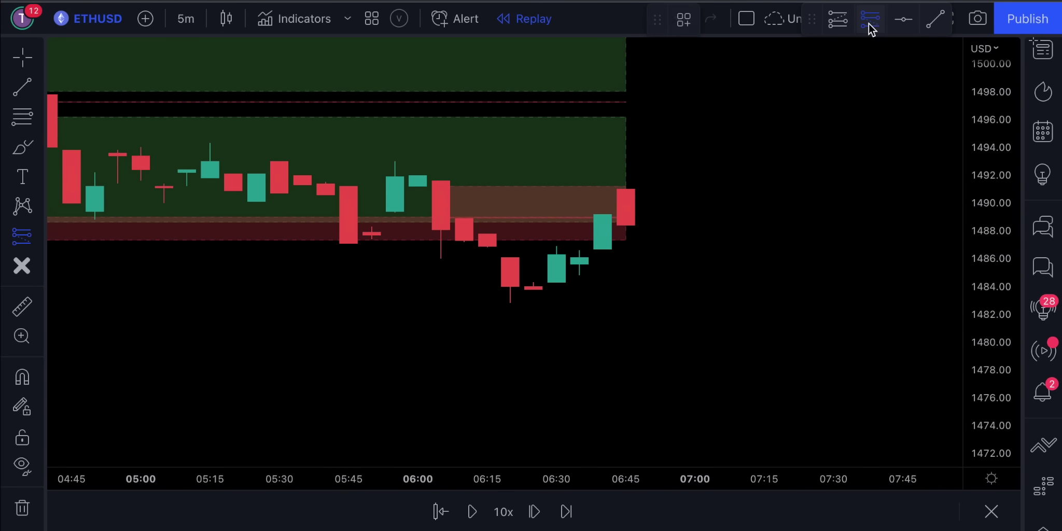
{"action": "left_click", "coordinate": [626, 224]}
{"action": "left_click_drag", "start_coordinate": [625, 184], "coordinate": [626, 174]}
{"action": "left_click_drag", "start_coordinate": [626, 266], "coordinate": [626, 301]}
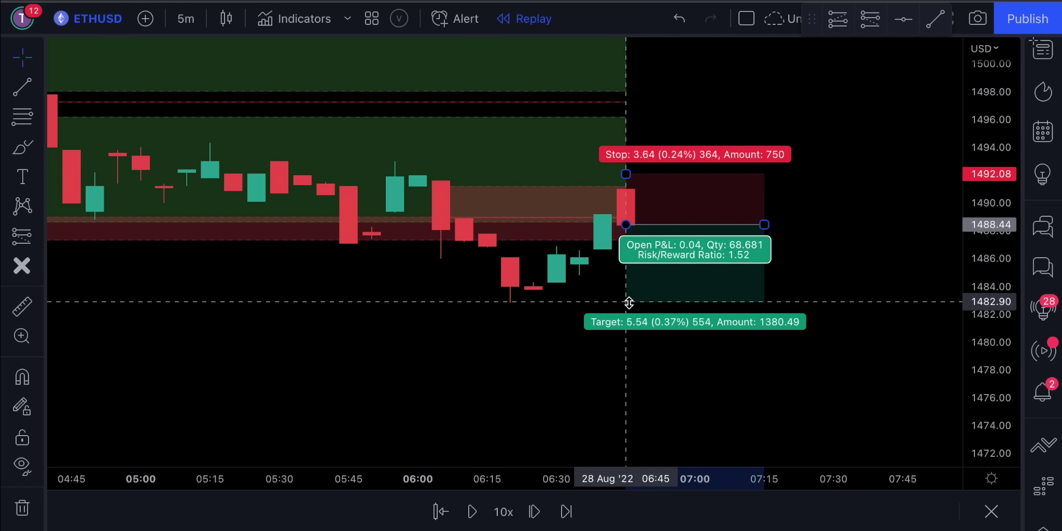
{"action": "left_click", "coordinate": [725, 278]}
Advance the replay candle by candle from 06:45 past 07:00 to play out the short trade
{"action": "left_click", "coordinate": [534, 512]}
{"action": "left_click", "coordinate": [534, 512]}
{"action": "left_click", "coordinate": [534, 512]}
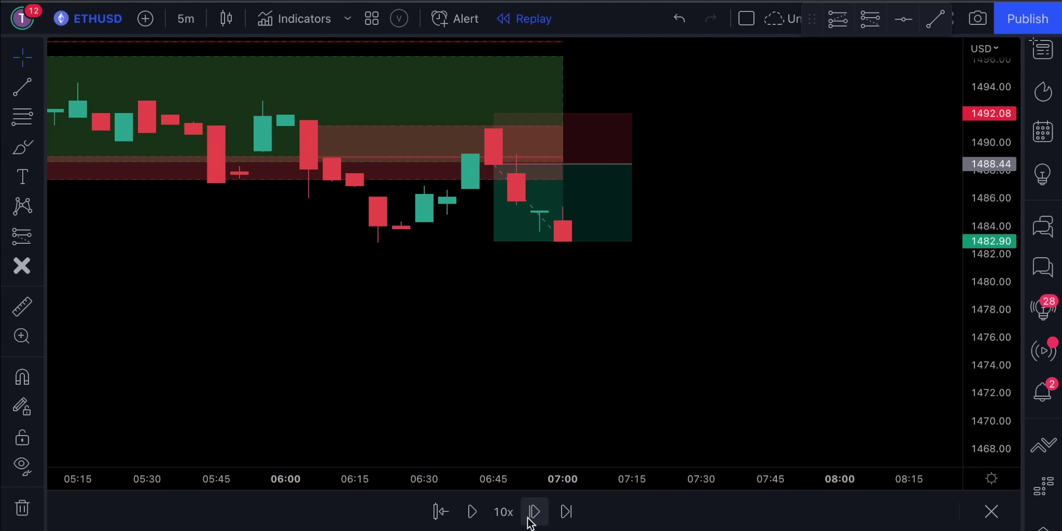
{"action": "left_click", "coordinate": [534, 512]}
{"action": "left_click_drag", "start_coordinate": [708, 240], "coordinate": [785, 269]}
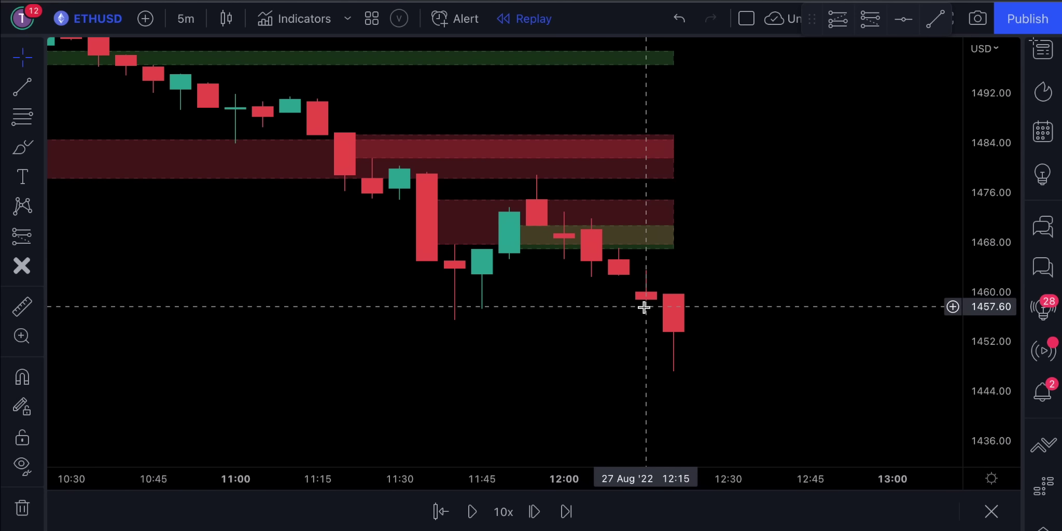
Run the 27 Aug '22 replay from 12:20 to 13:05 and pause it to examine the fair value gap zones
{"action": "left_click", "coordinate": [472, 512]}
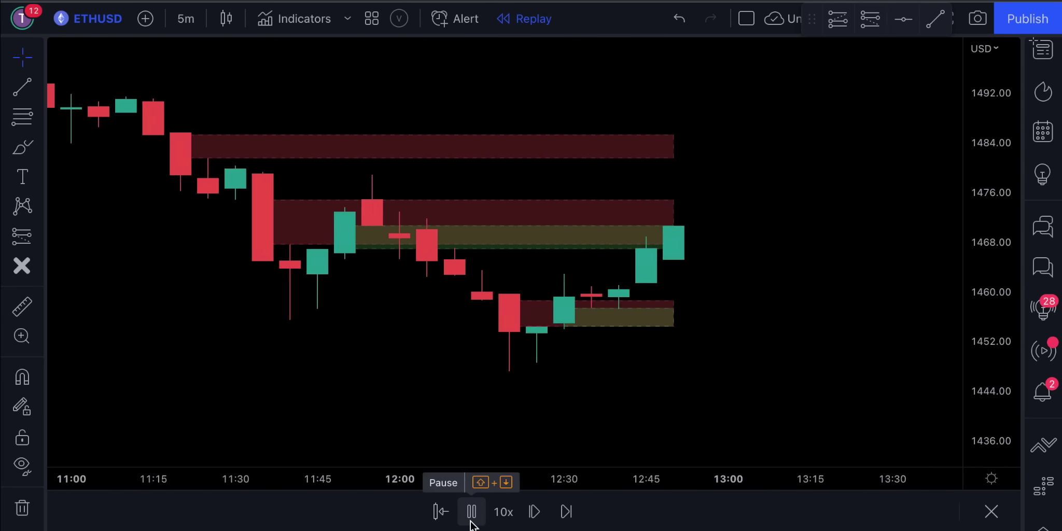
{"action": "left_click", "coordinate": [472, 512]}
{"action": "scroll", "coordinate": [707, 187], "scroll_direction": "up", "scroll_amount": 2}
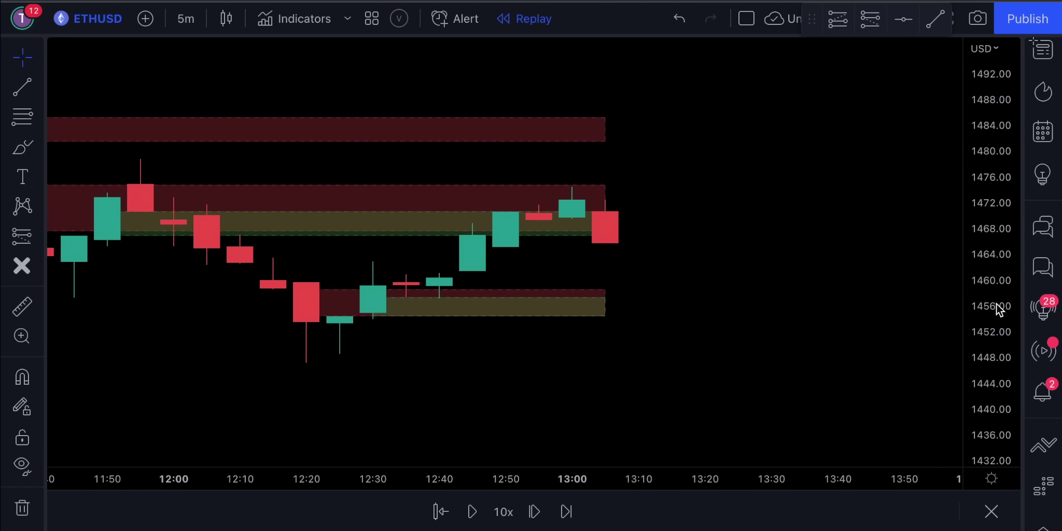
{"action": "scroll", "coordinate": [796, 230], "scroll_direction": "right", "scroll_amount": 2}
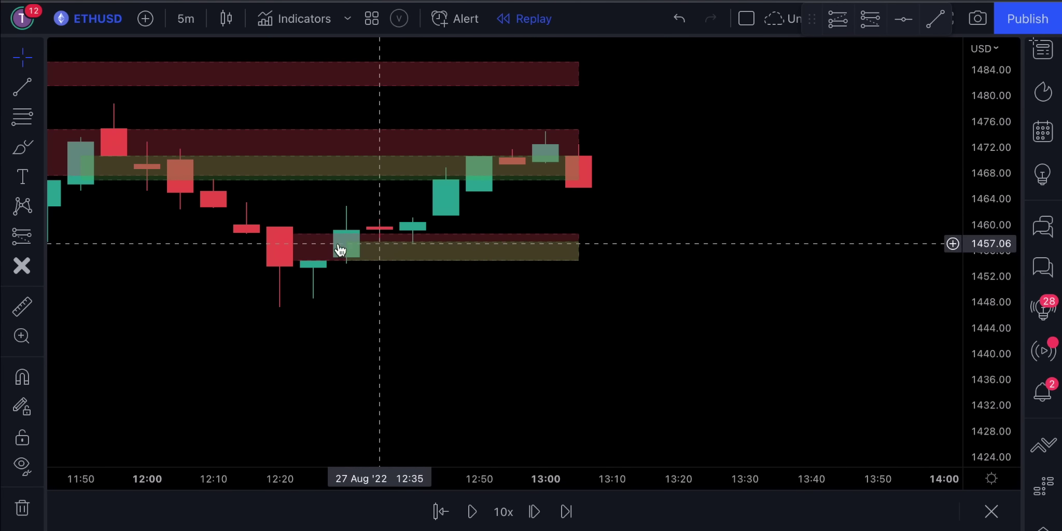
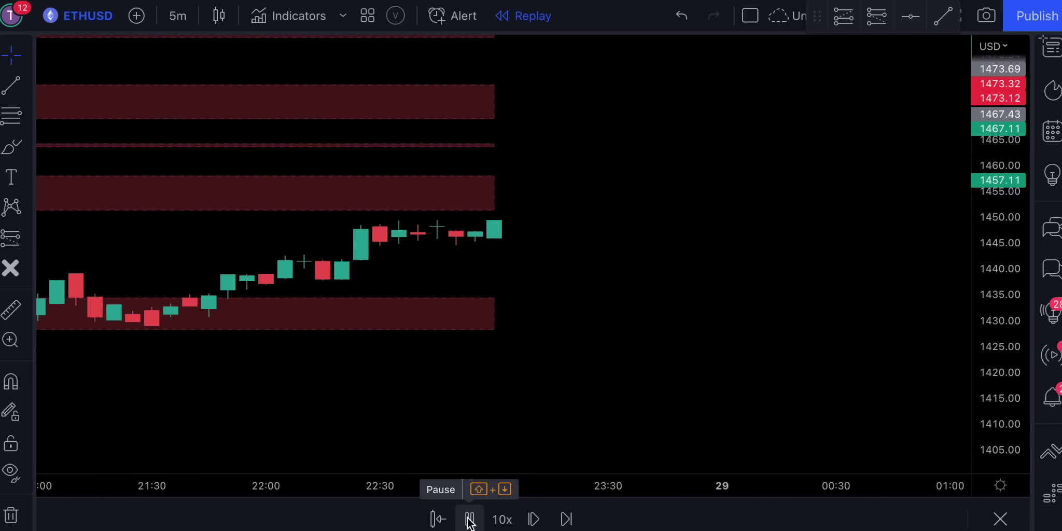
Run the replay in bursts from the evening of 28 Aug '22 to the 06:05 candle on 30 Aug, pausing to check for setups
{"action": "left_click", "coordinate": [469, 519]}
{"action": "left_click", "coordinate": [470, 520]}
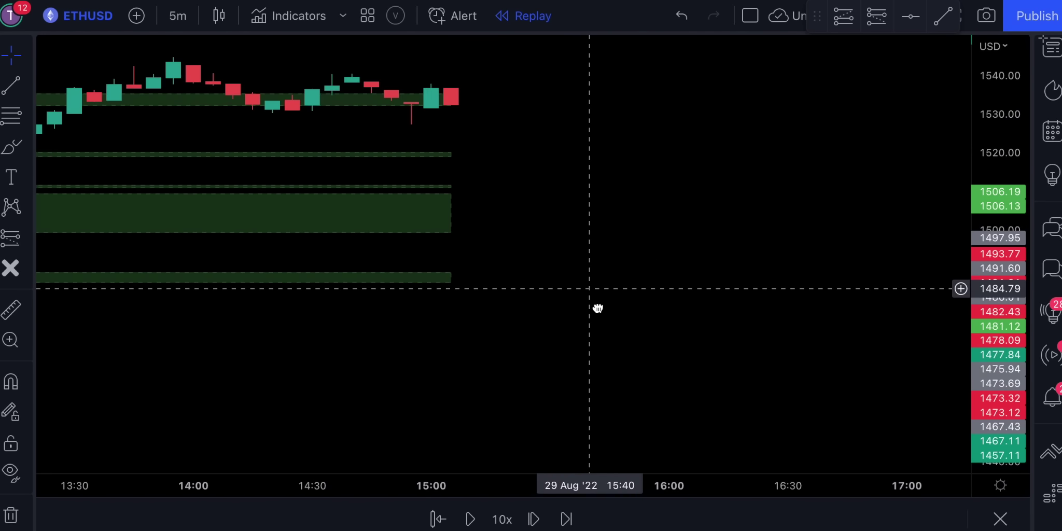
{"action": "left_click", "coordinate": [475, 523]}
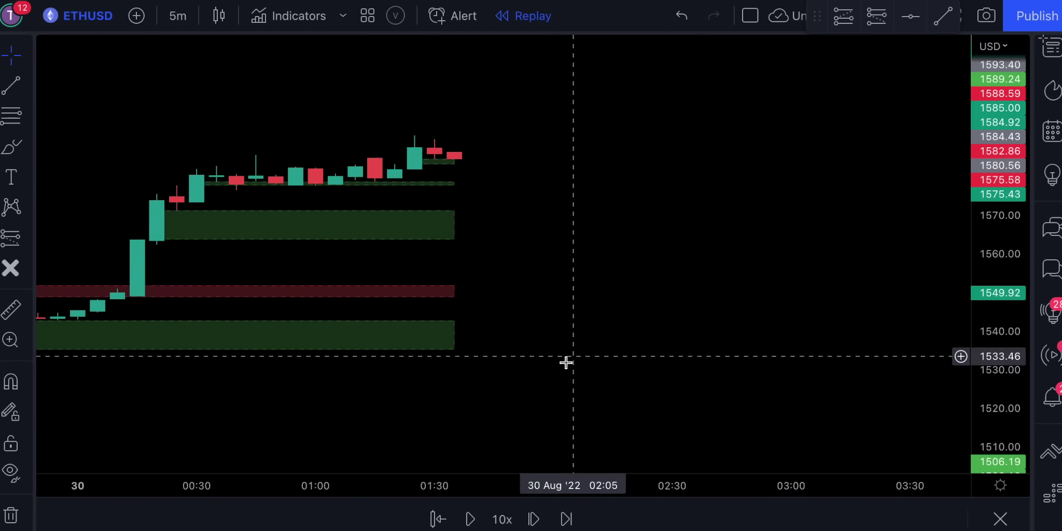
{"action": "left_click", "coordinate": [470, 520]}
{"action": "left_click", "coordinate": [471, 519]}
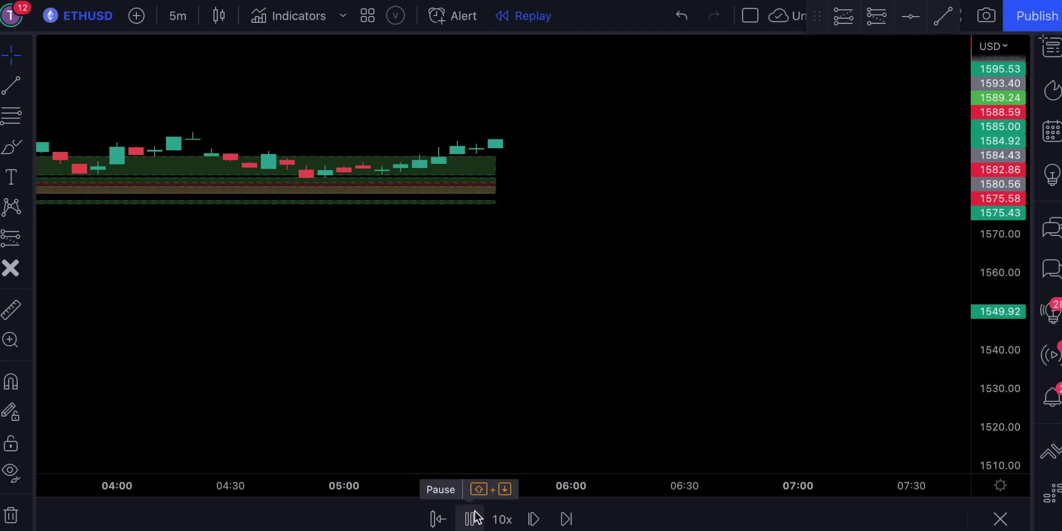
{"action": "left_click", "coordinate": [471, 519]}
Place a long position on the 30 Aug 04:00 candle with entry 1592.36, stop 1584.16 and target 1604.60, extended past 06:00
{"action": "left_click", "coordinate": [367, 194]}
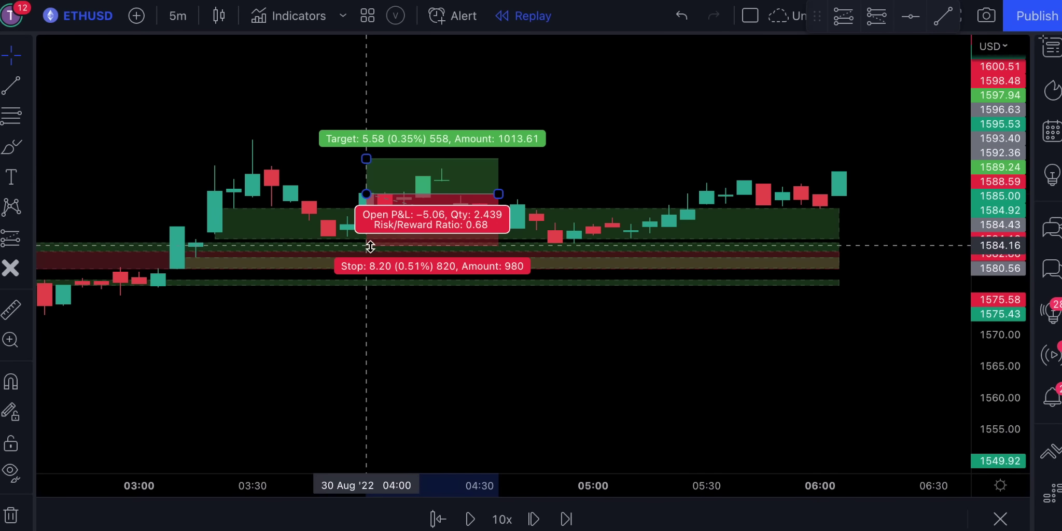
{"action": "left_click_drag", "start_coordinate": [366, 158], "coordinate": [368, 117]}
{"action": "left_click_drag", "start_coordinate": [498, 194], "coordinate": [885, 285]}
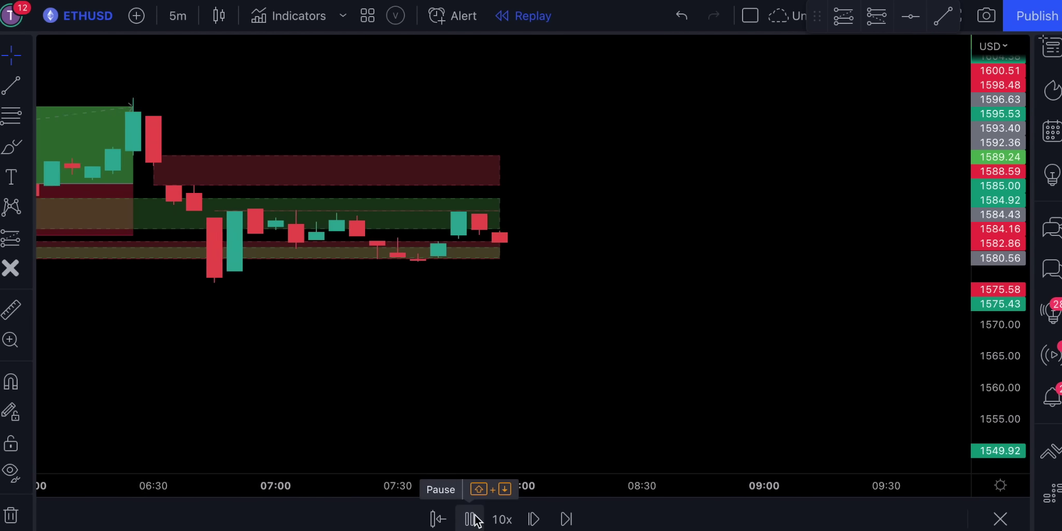
Continue the replay in bursts through 30 Aug '22 and pause it just after midnight on 31 Aug
{"action": "left_click", "coordinate": [470, 519]}
{"action": "left_click", "coordinate": [470, 519]}
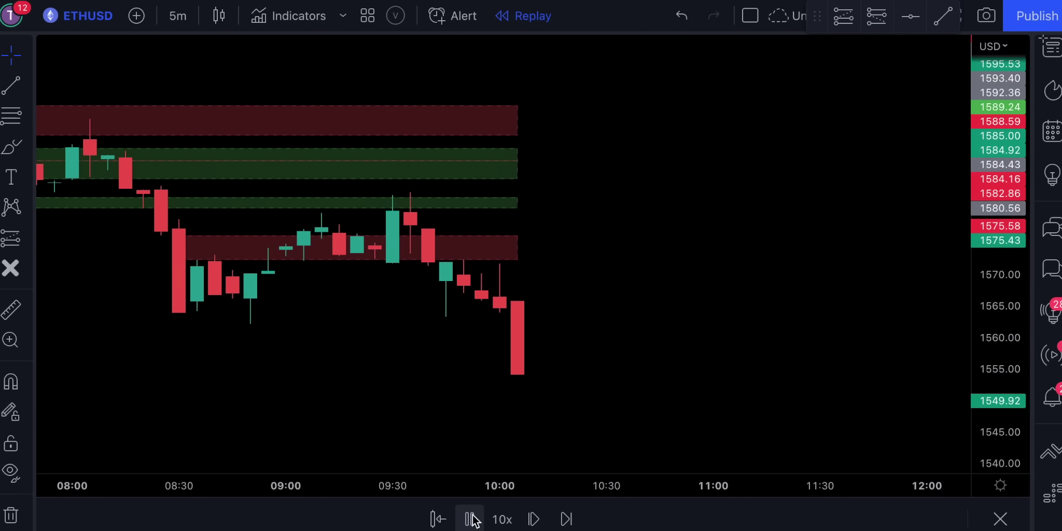
{"action": "left_click", "coordinate": [474, 518]}
{"action": "left_click", "coordinate": [475, 518]}
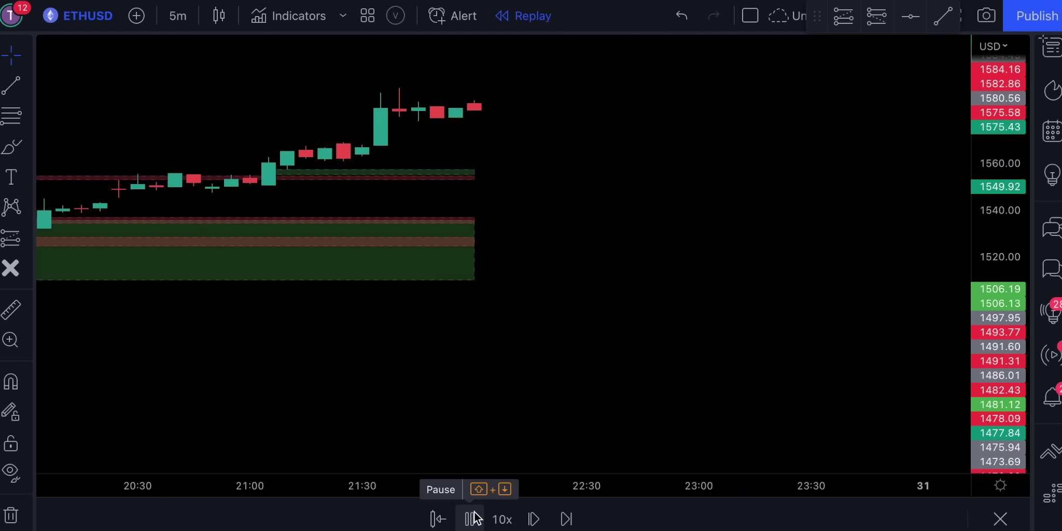
{"action": "left_click", "coordinate": [474, 517]}
Place a long position on the 30 Aug '22 23:55 candle with entry at 1606.90, stop at 1602.91 and target at 1613.98
{"action": "left_click", "coordinate": [405, 227]}
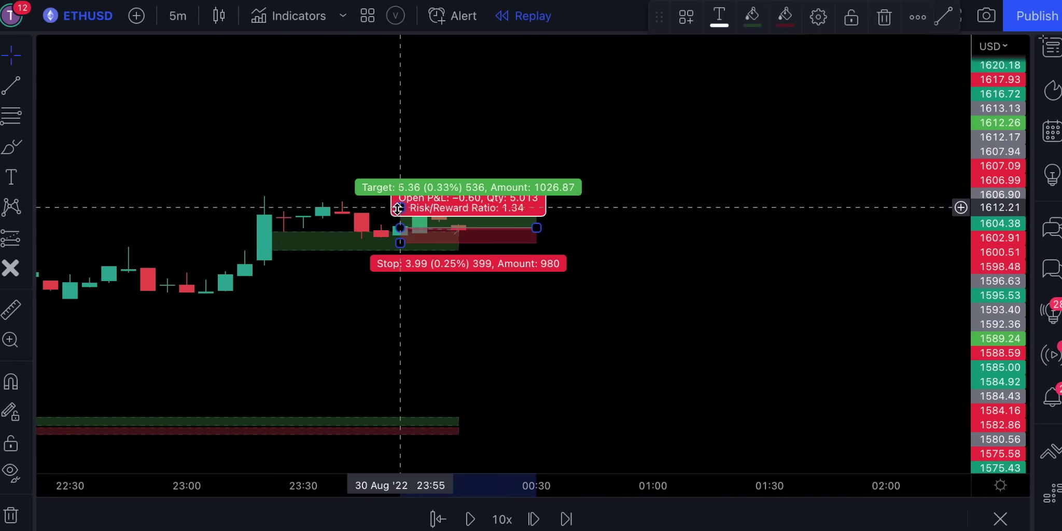
{"action": "scroll", "coordinate": [394, 207], "scroll_direction": "right", "scroll_amount": 3}
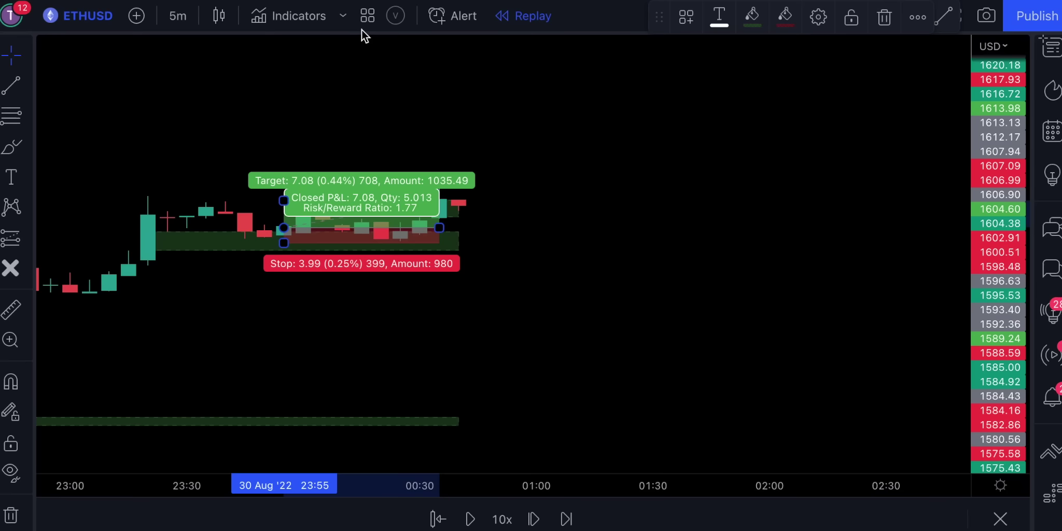
{"action": "left_click", "coordinate": [524, 328]}
{"action": "scroll", "coordinate": [524, 328], "scroll_direction": "right", "scroll_amount": 2}
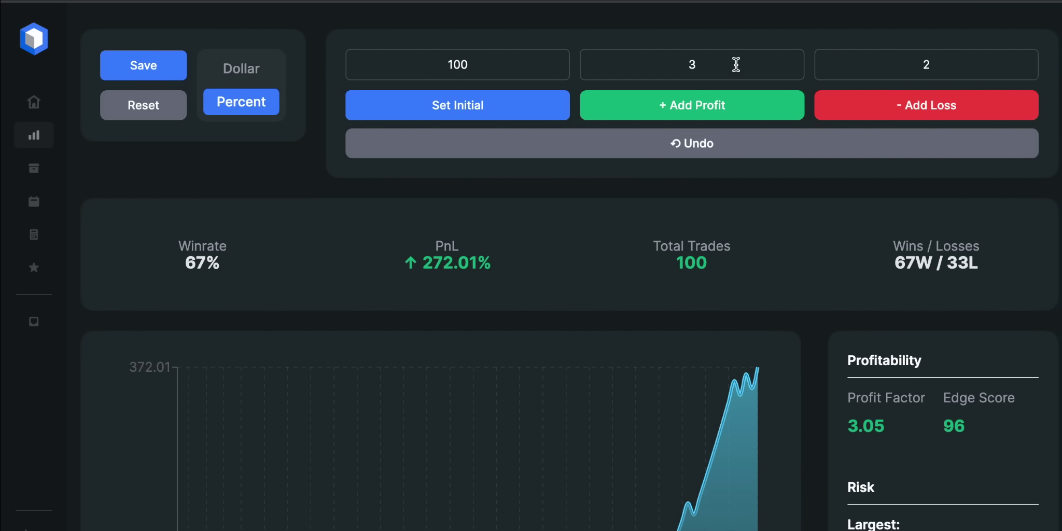
Review the backtest's equity curve, profitability and risk statistics in the trade-tracking dashboard
{"action": "scroll", "coordinate": [736, 65], "scroll_direction": "down", "scroll_amount": 7}
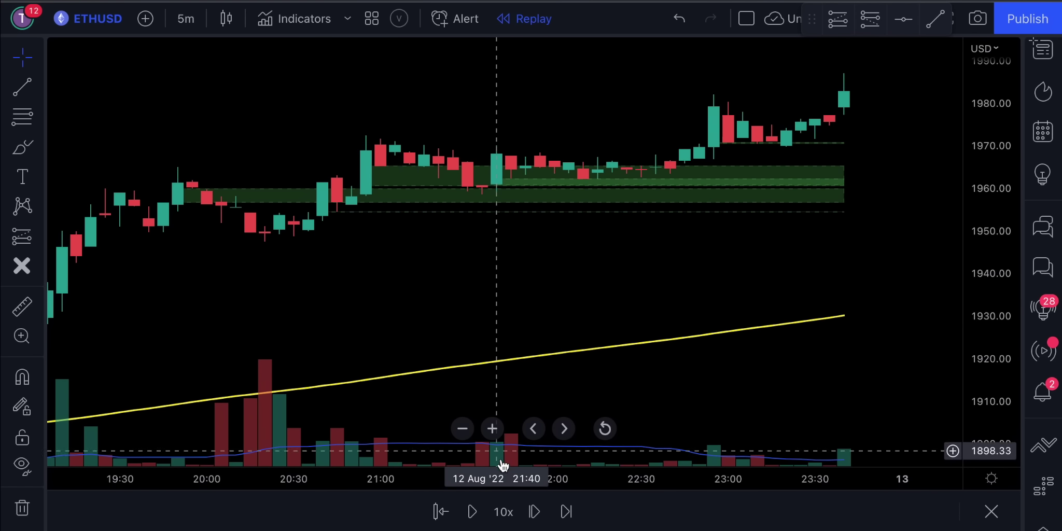
Place a long position on the 12 Aug '22 21:40 candle with entry 1968.04, stop 1956.26 and target 1986.54, extended to about 23:45
{"action": "left_click", "coordinate": [838, 19]}
{"action": "left_click", "coordinate": [497, 154]}
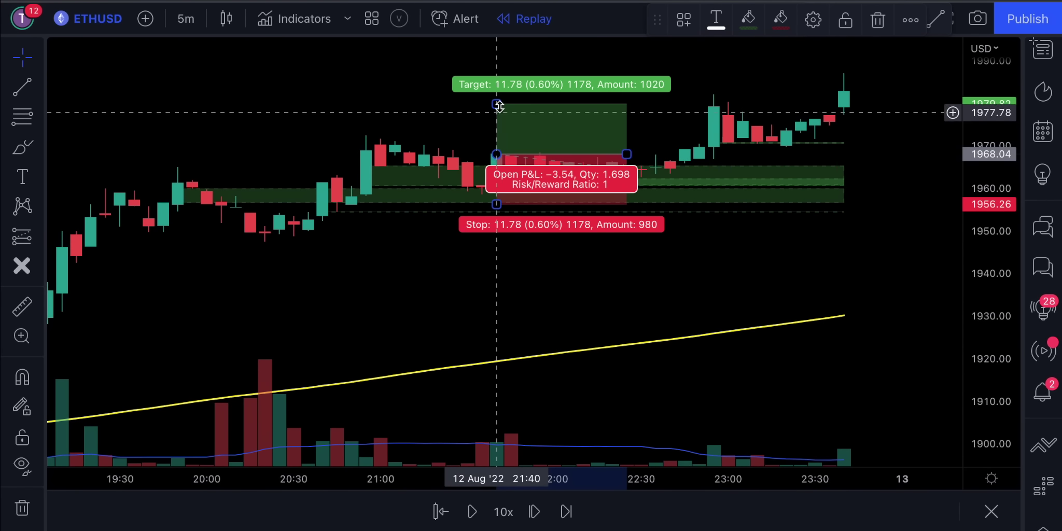
{"action": "left_click_drag", "start_coordinate": [497, 104], "coordinate": [497, 75]}
{"action": "left_click_drag", "start_coordinate": [627, 154], "coordinate": [859, 153]}
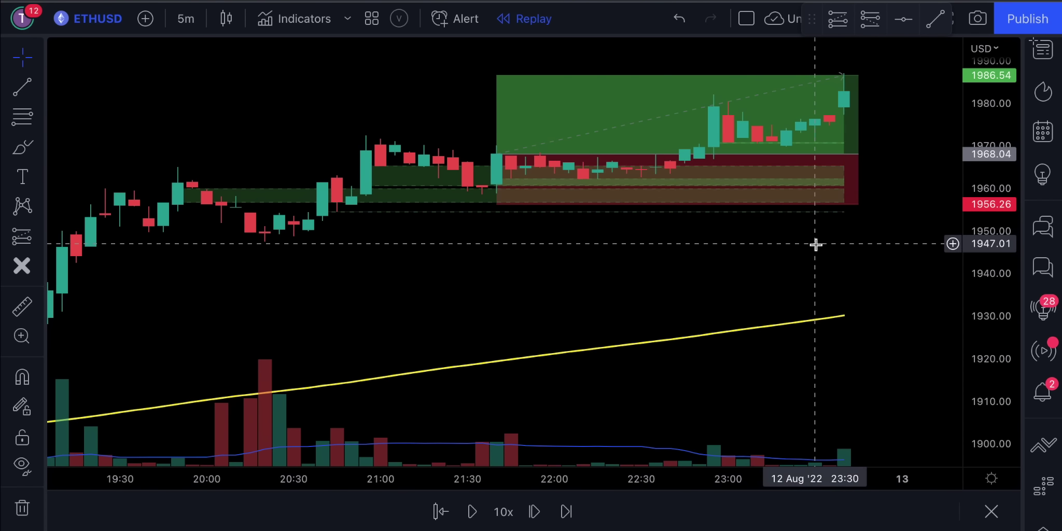